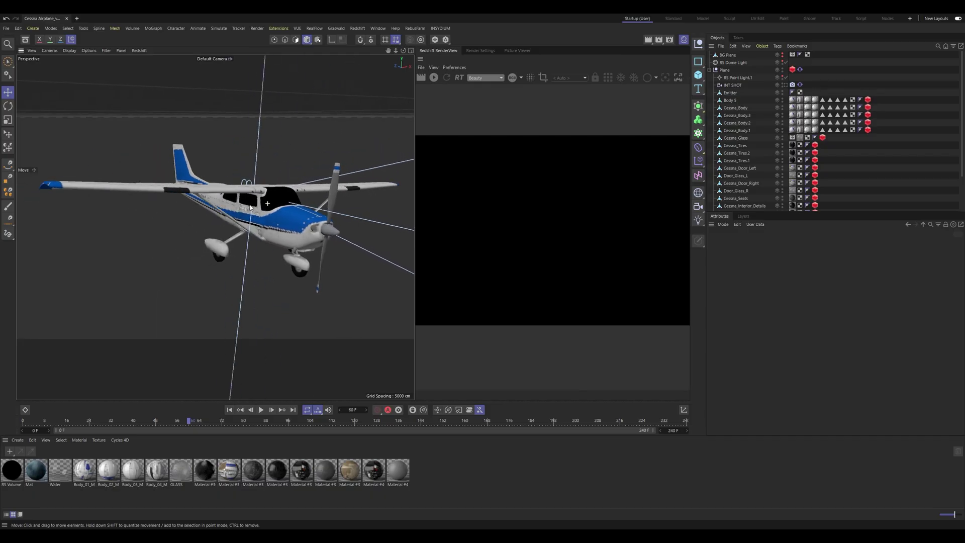
# Make INT SHOT the active camera in Cinema 4D's Object Manager to view the cockpit interior.
pyautogui.click(786, 86)
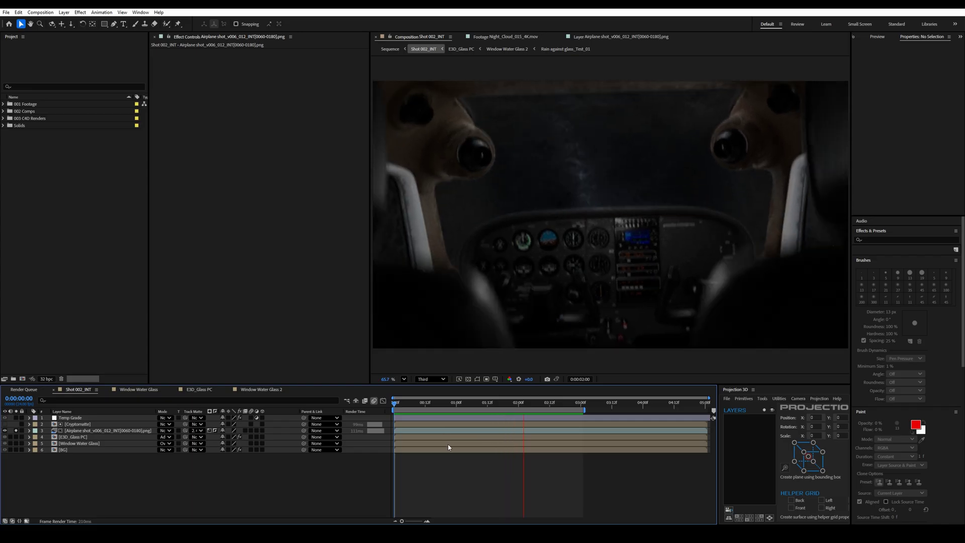
pyautogui.moveTo(402, 405); pyautogui.dragTo(446, 407)
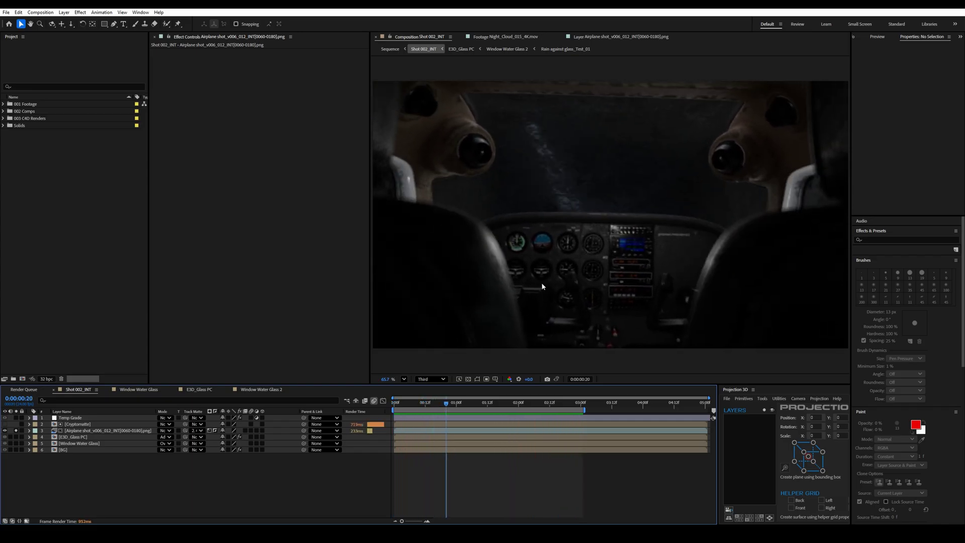
pyautogui.scroll(3, 542, 283)
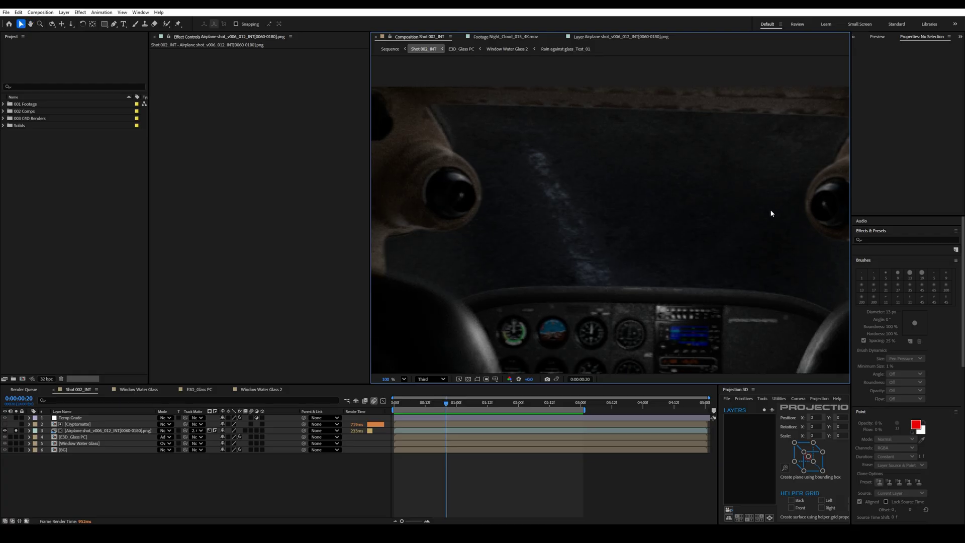
pyautogui.scroll(-1, 554, 275)
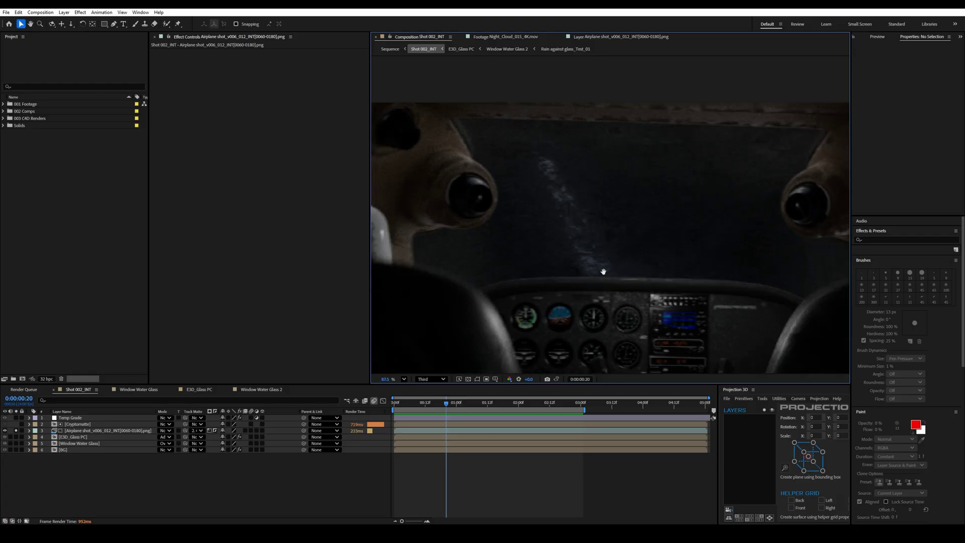
pyautogui.moveTo(604, 269); pyautogui.dragTo(572, 257)
pyautogui.hotkey('shift', '/')
pyautogui.press('space')
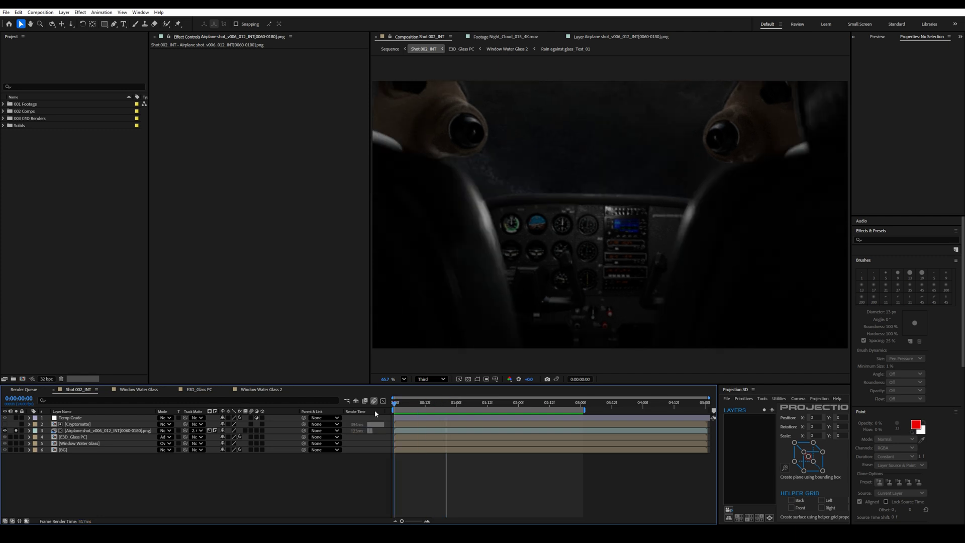
pyautogui.scroll(2, 601, 289)
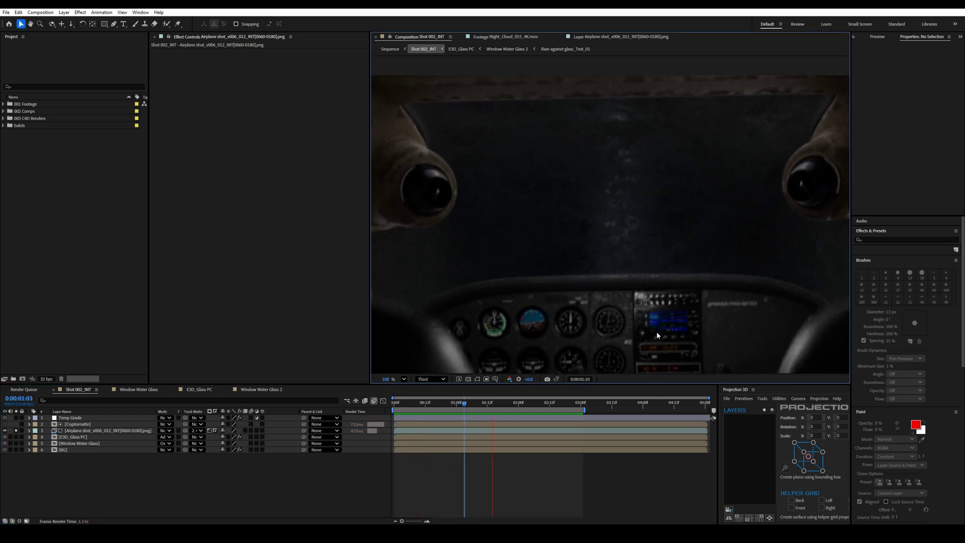
pyautogui.hotkey('shift', '/')
pyautogui.click(192, 478)
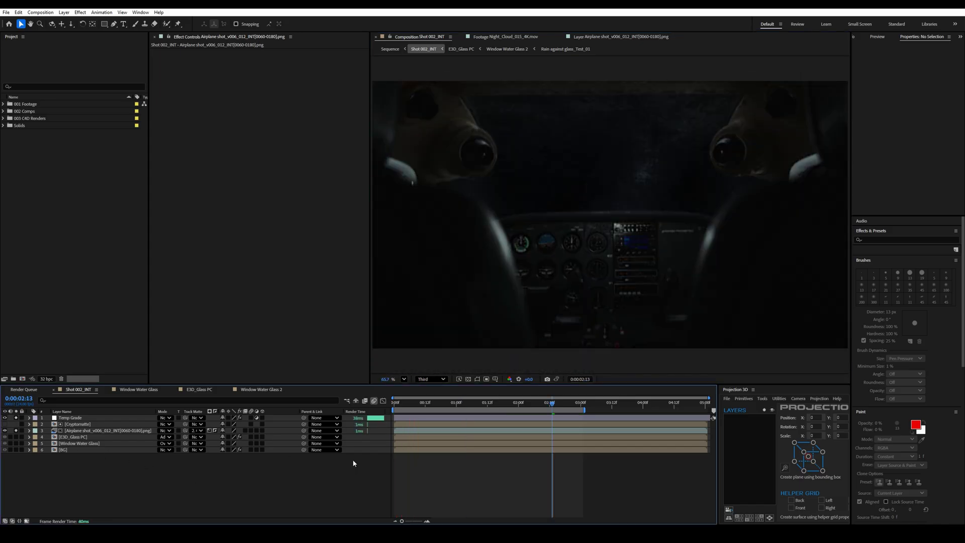
pyautogui.press('space')
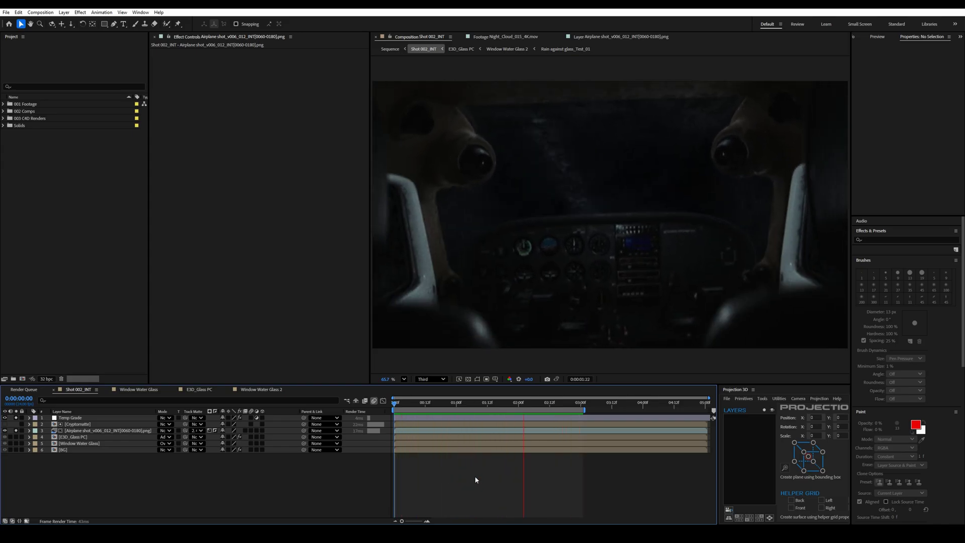
pyautogui.press('space')
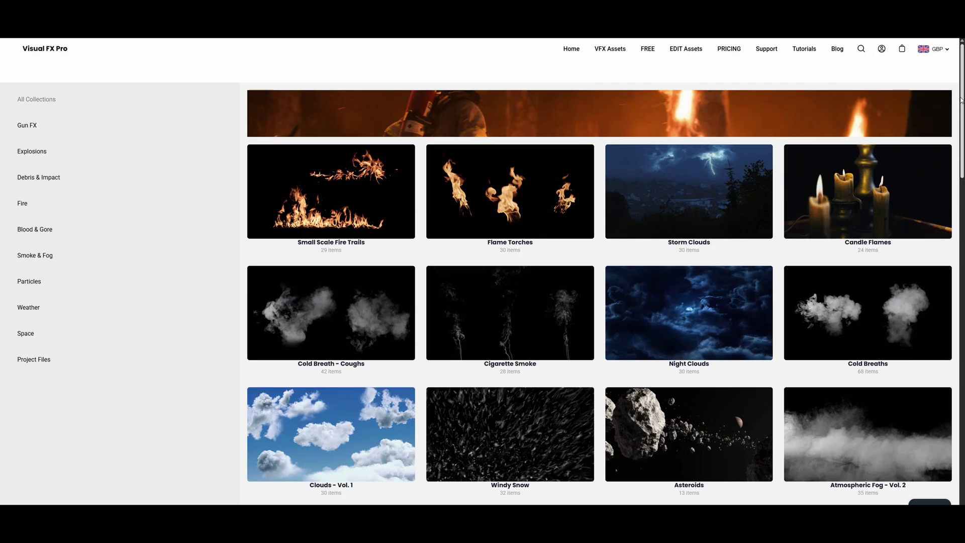
# Browse the VFX Assets grid into Storm Clouds and open the Storm Cloud 001 page.
pyautogui.scroll(-5, 483, 271)
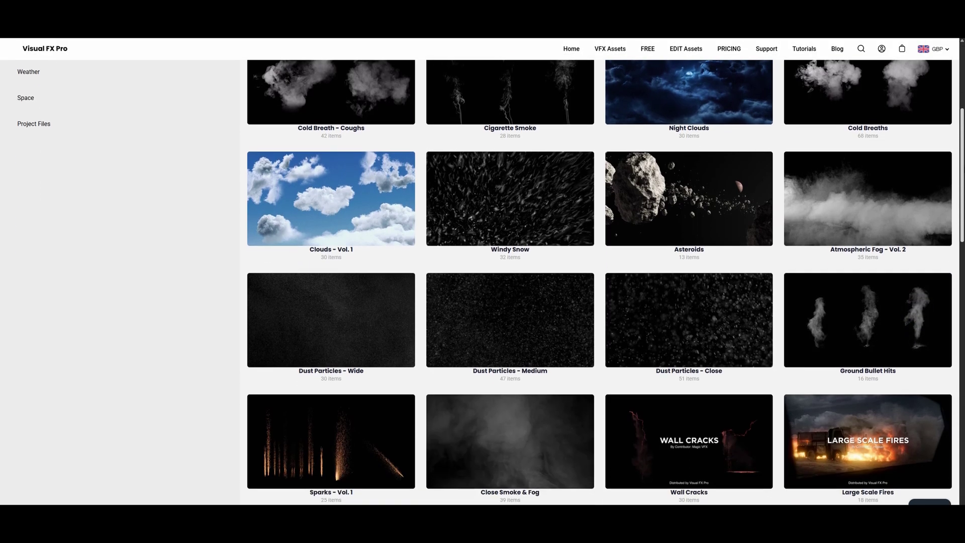
pyautogui.scroll(-1, 483, 271)
pyautogui.scroll(4, 727, 228)
pyautogui.click(727, 227)
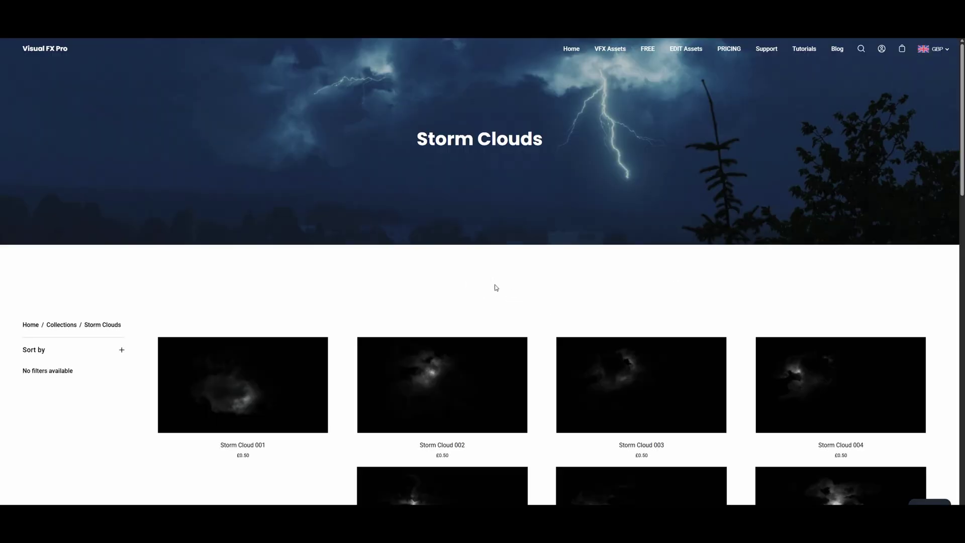
pyautogui.click(312, 383)
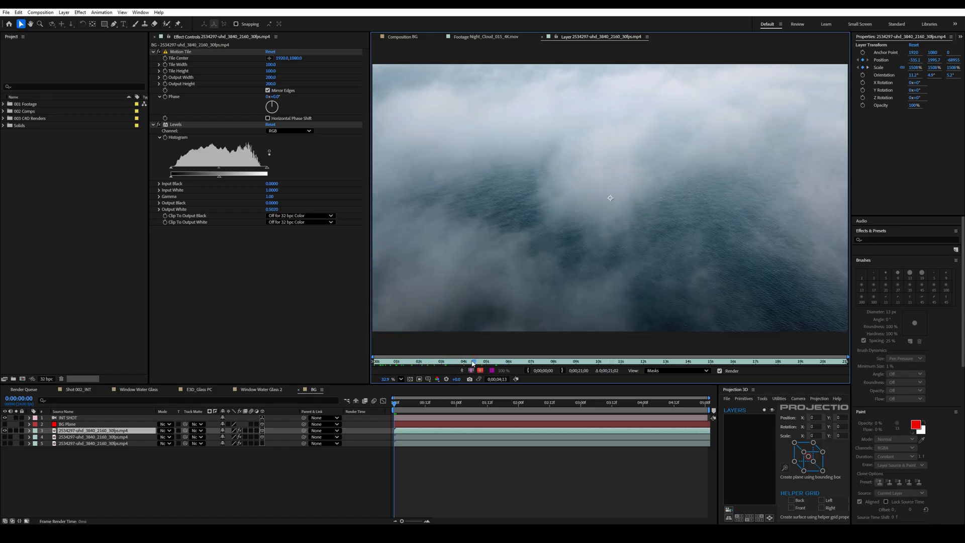
# Reset the cloud footage to its first frame, then open the Window Water Glass precomp.
pyautogui.moveTo(406, 363); pyautogui.dragTo(366, 363)
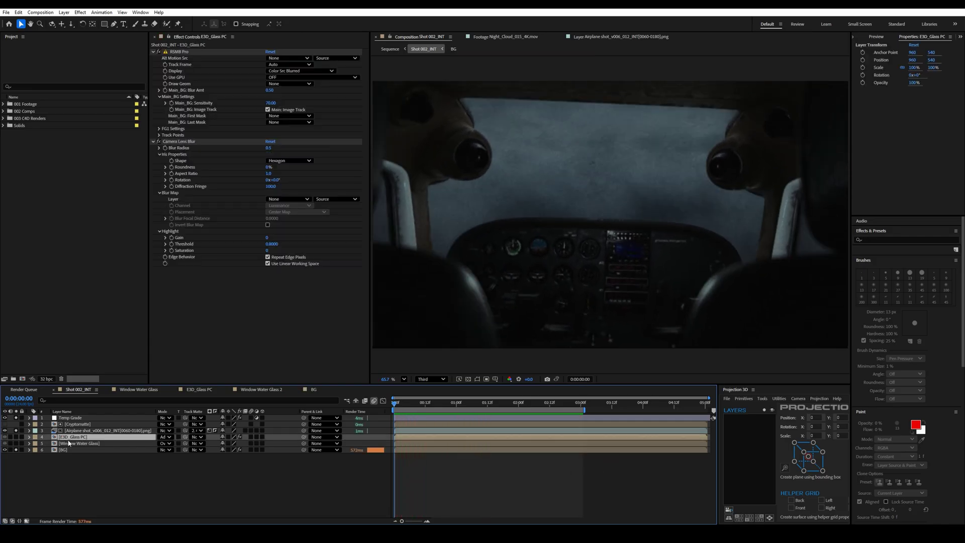
pyautogui.click(69, 442)
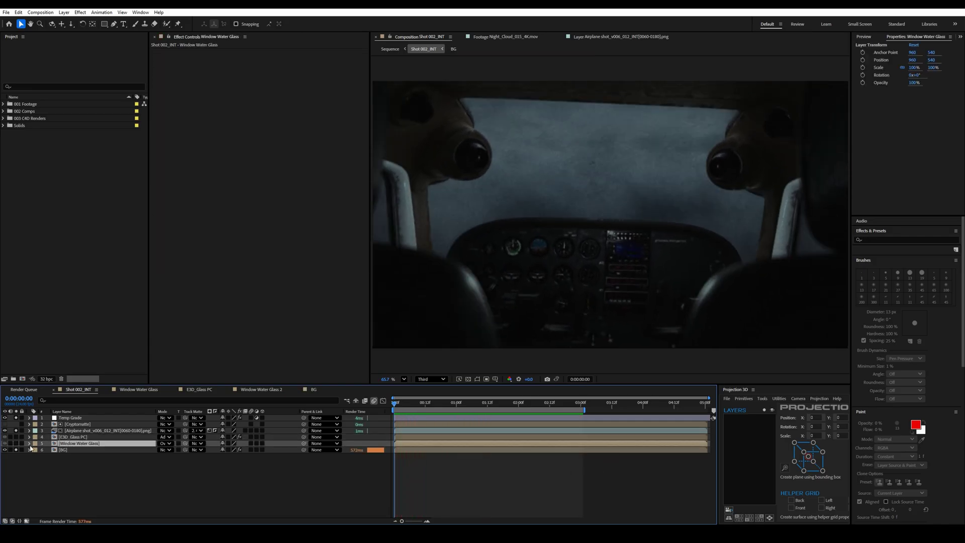
pyautogui.doubleClick(95, 444)
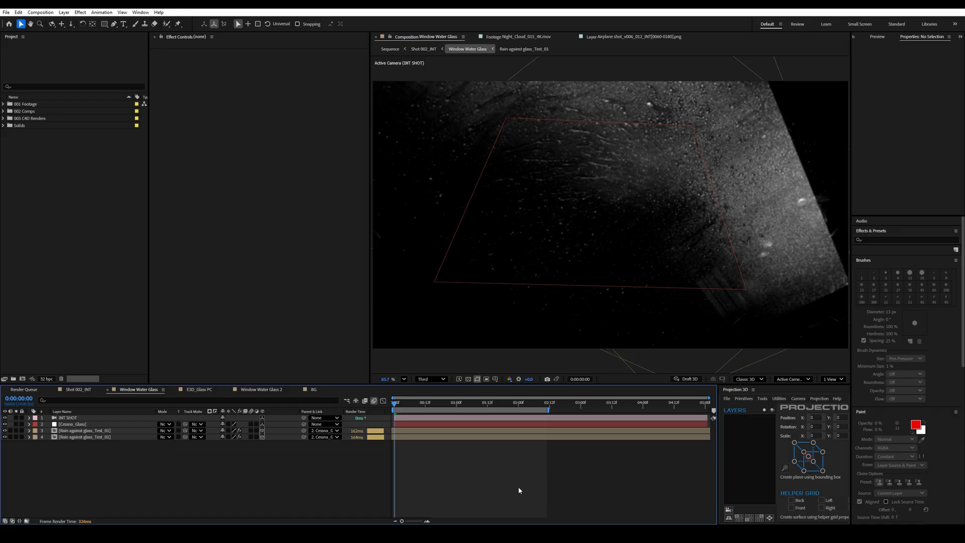
# Return to Shot 002_INT and play the shot from the start with the rain glass.
pyautogui.hotkey('shift', ',')
pyautogui.click(481, 405)
pyautogui.press('Home')
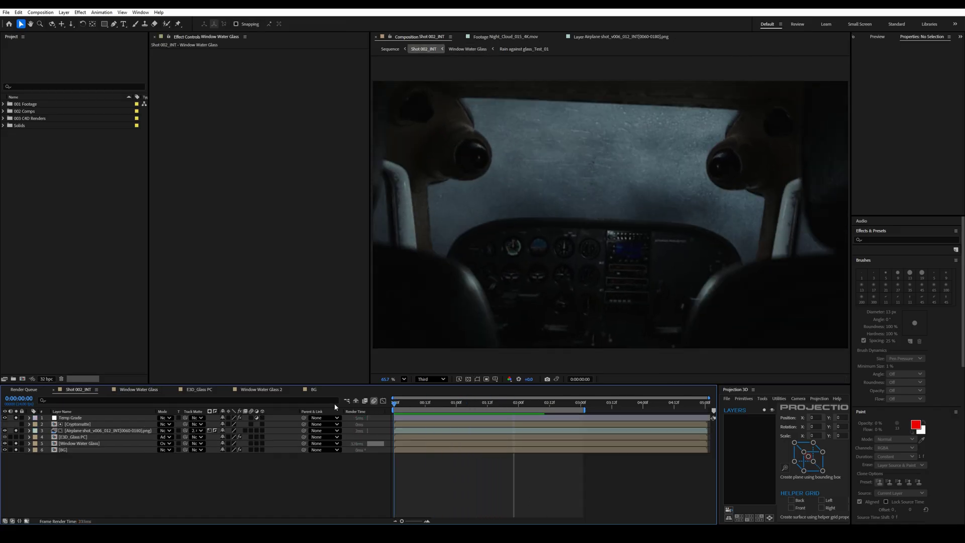
pyautogui.scroll(2, 667, 204)
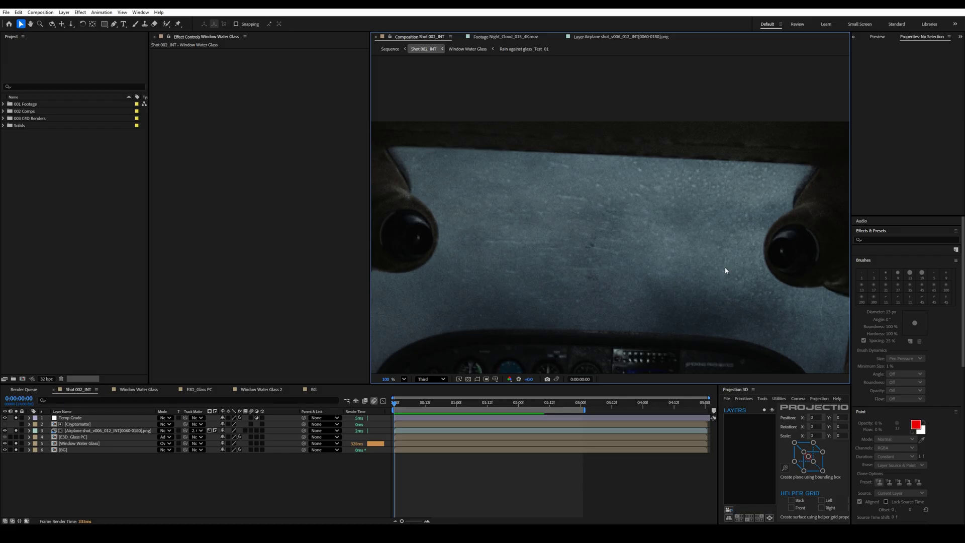
pyautogui.press('space')
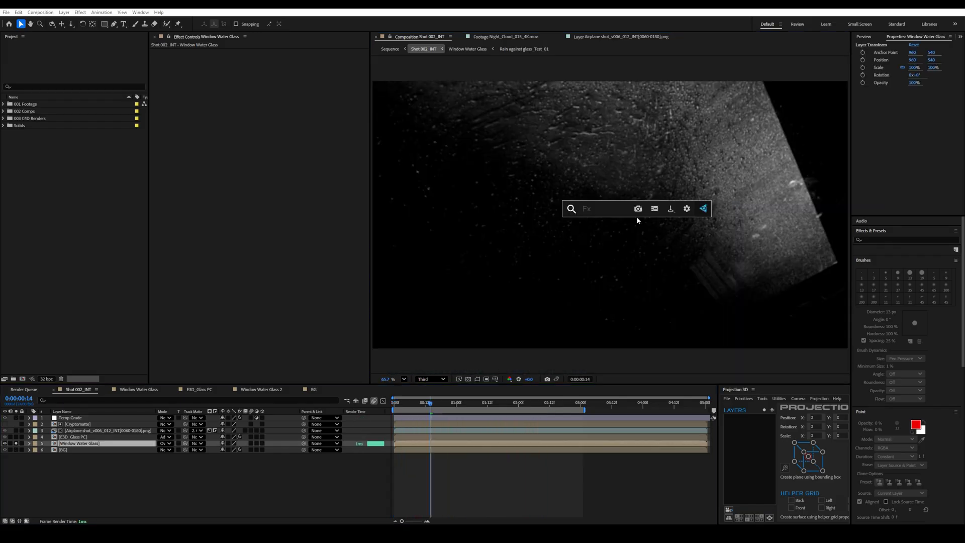
# Apply the Warp effect to the glass layer and adjust its bend and vertical distortion.
pyautogui.write('warp')
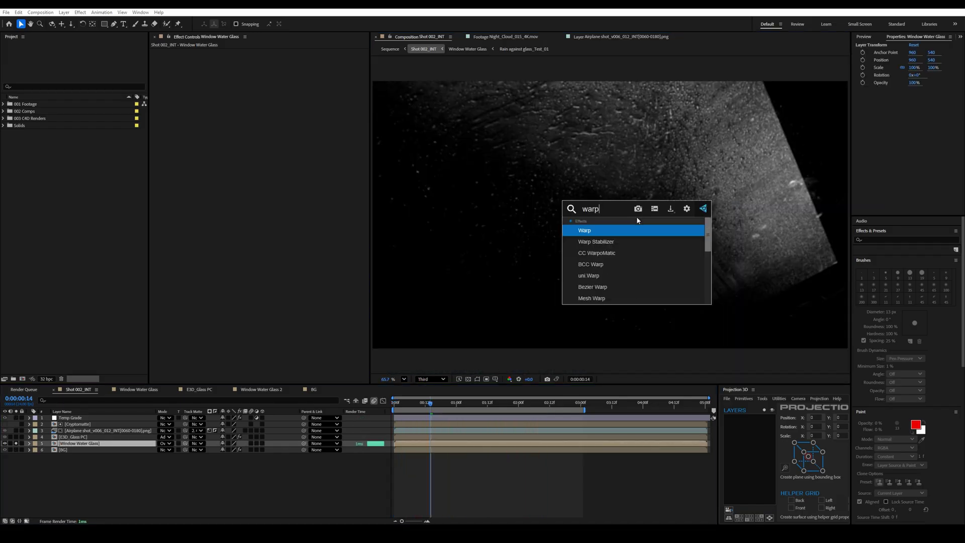
pyautogui.press('Return')
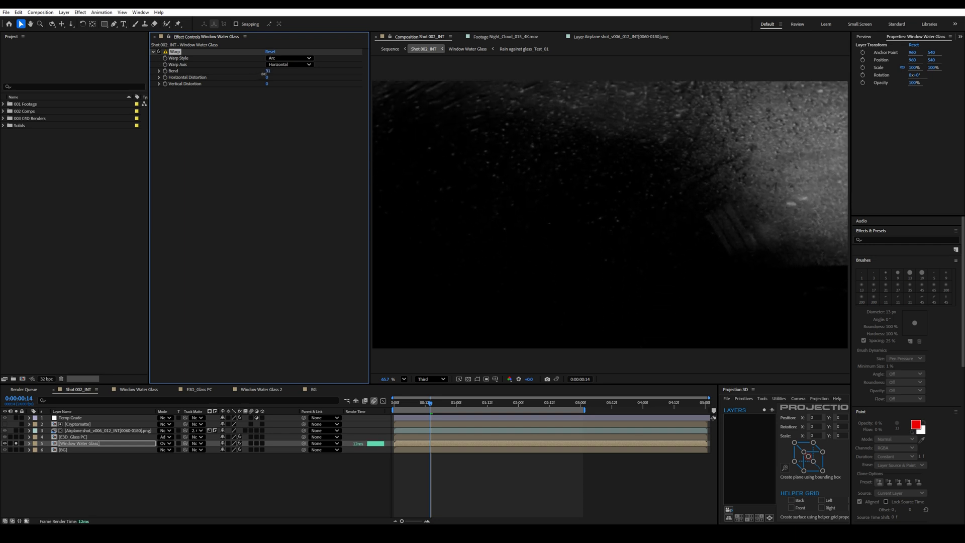
pyautogui.moveTo(268, 84)
pyautogui.mouseDown()
pyautogui.moveTo(254, 86)
pyautogui.moveTo(280, 71)
pyautogui.mouseUp()
pyautogui.click(441, 405)
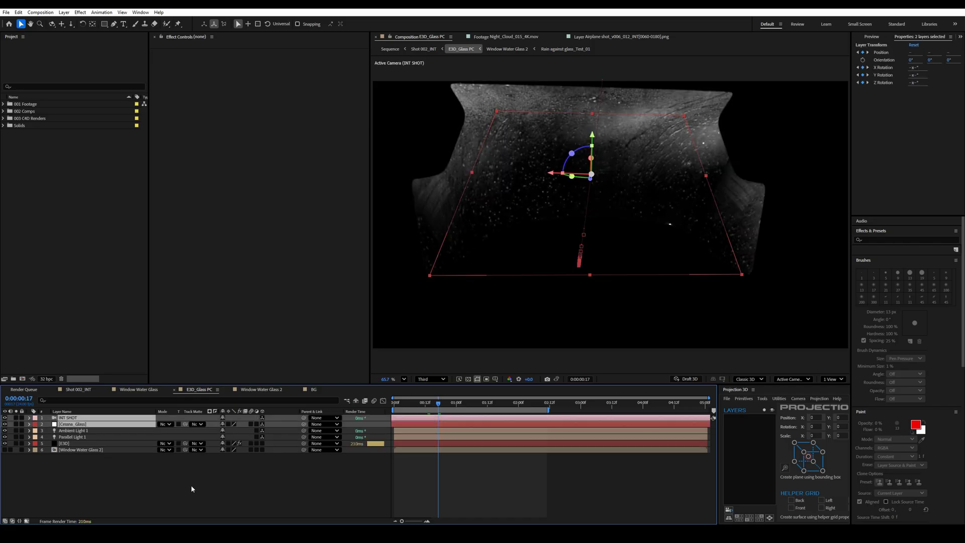
# At frame 16, set Window Water Glass 2 as custom texture map Layer 1 with UV mapping.
pyautogui.moveTo(436, 409); pyautogui.dragTo(437, 409)
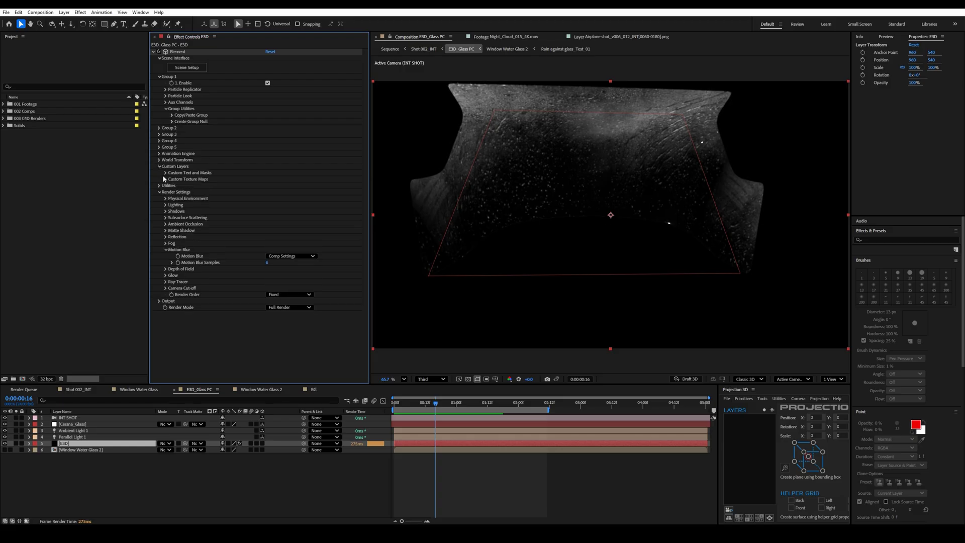
pyautogui.click(164, 179)
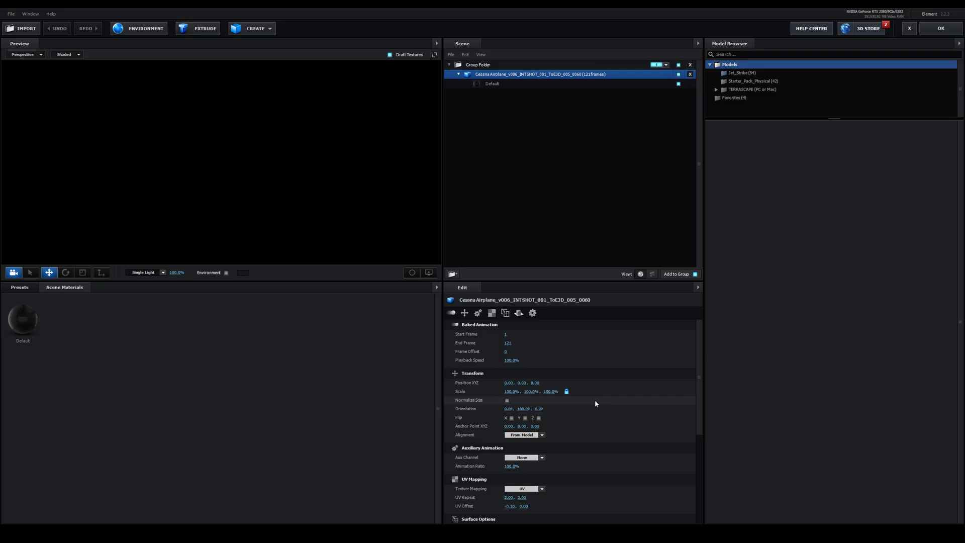
pyautogui.scroll(-3, 595, 399)
pyautogui.click(534, 385)
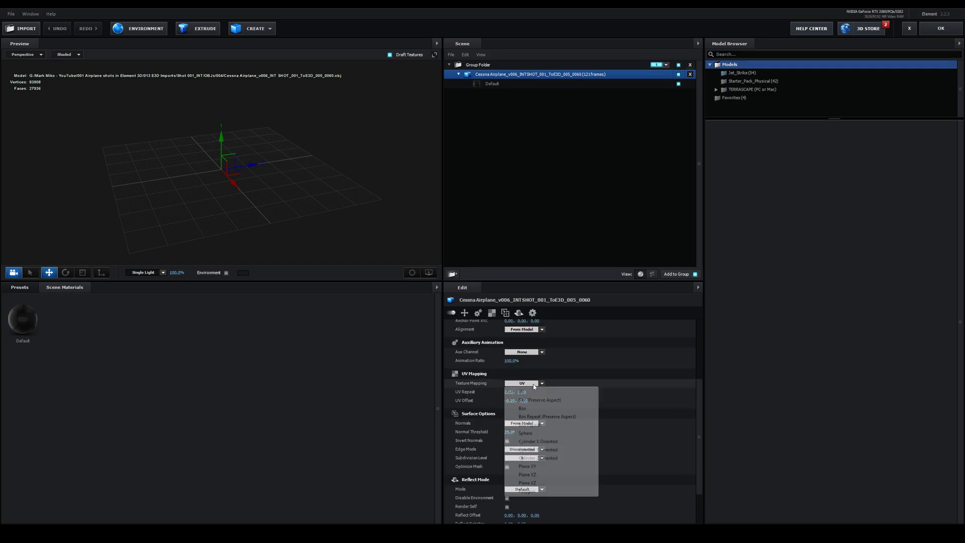
pyautogui.click(533, 392)
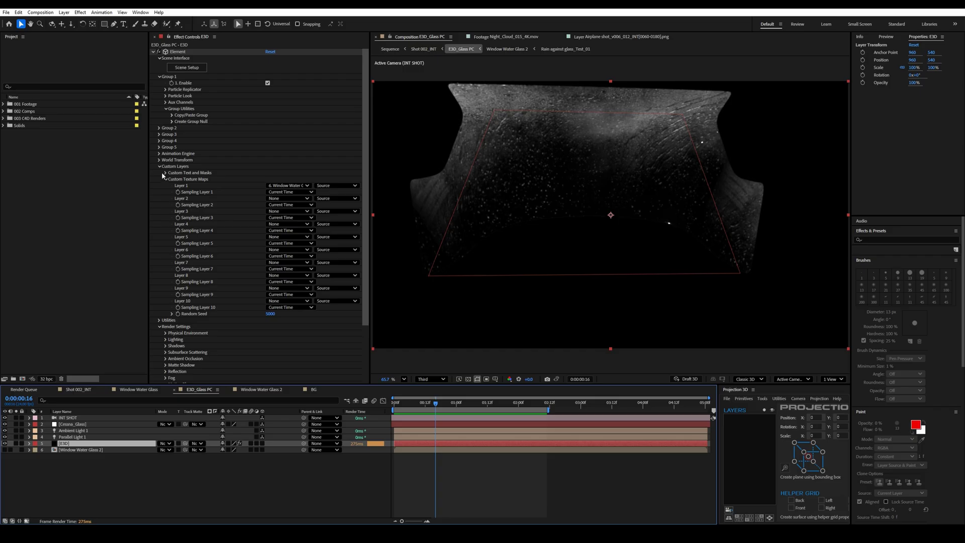
pyautogui.click(159, 166)
pyautogui.click(165, 185)
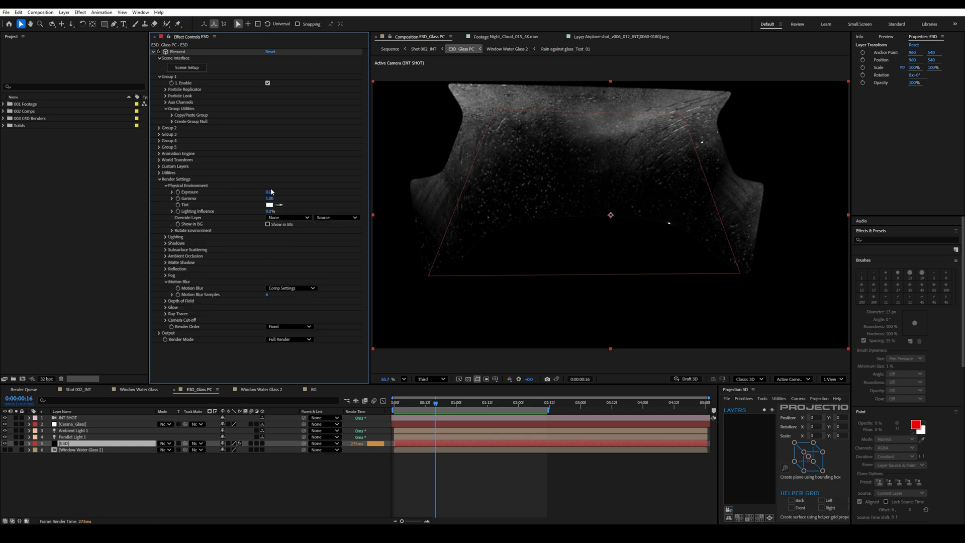
# Commit the new glass exposure, enable Parallel Light 1 and reveal both lights' intensity.
pyautogui.press('Return')
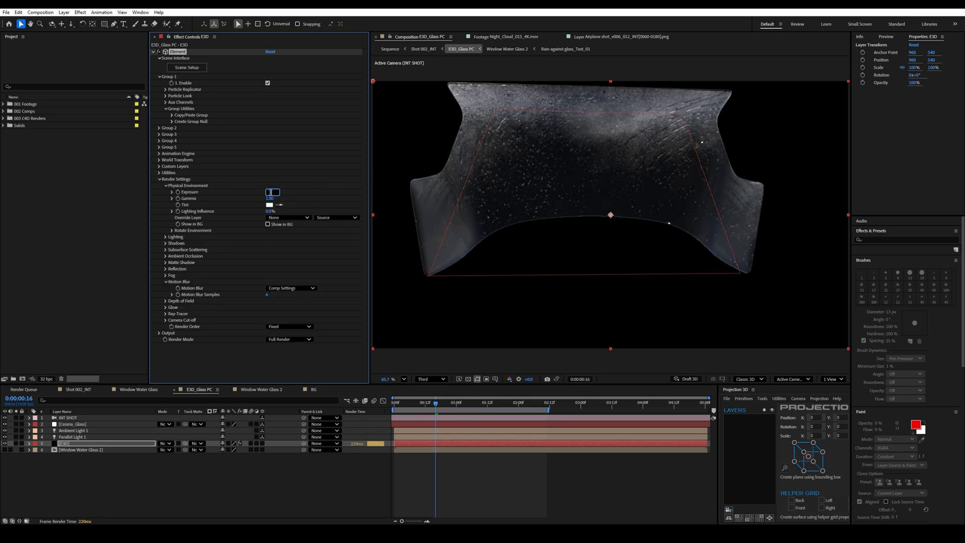
pyautogui.press('Return')
pyautogui.click(5, 433)
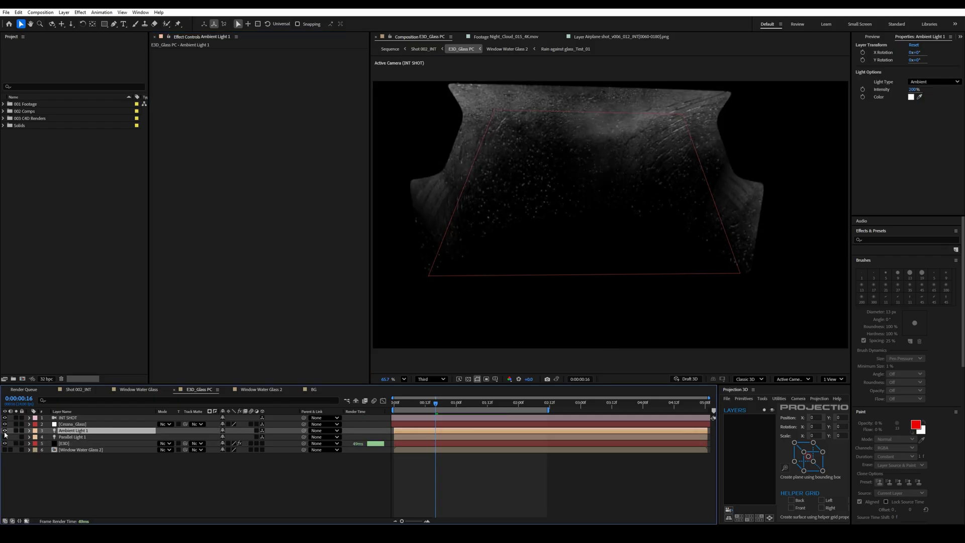
pyautogui.click(5, 437)
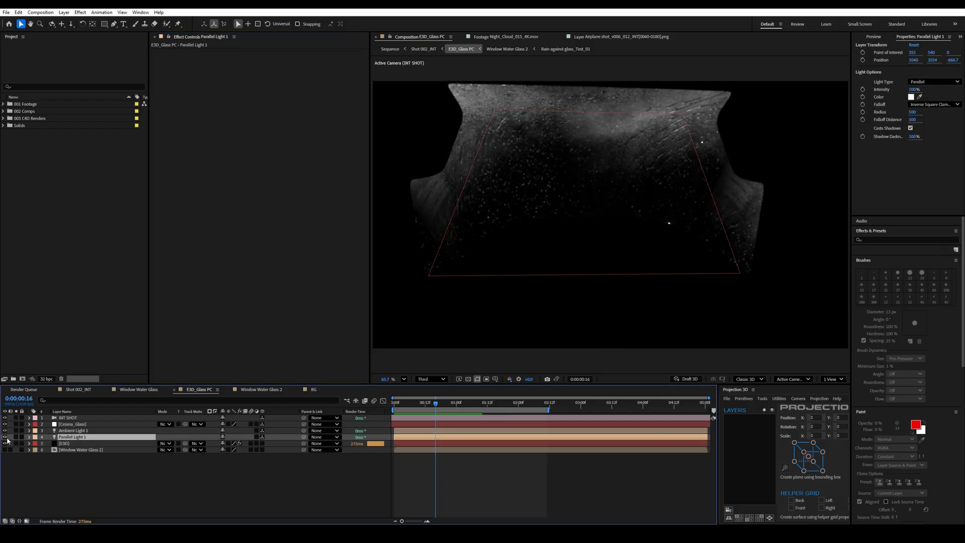
pyautogui.press('u')
pyautogui.press('u')
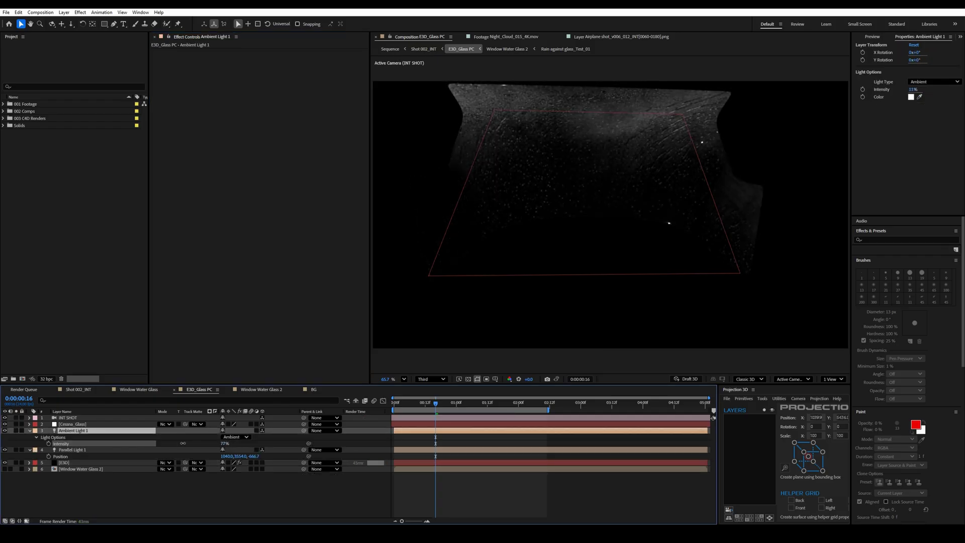
pyautogui.hotkey('ctrl', 'Up')
pyautogui.hotkey('ctrl', 'Down')
pyautogui.press('t')
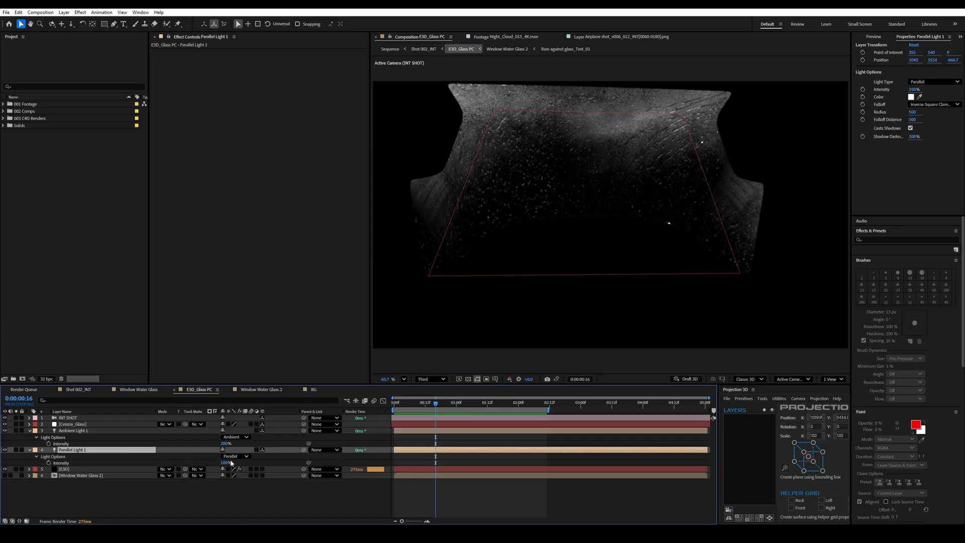
# Add a new camera to the glass comp and orbit it around the curved glass.
pyautogui.hotkey('ctrl', 'alt', 'shift', 'c')
pyautogui.press('c')
pyautogui.moveTo(635, 251); pyautogui.dragTo(679, 252)
pyautogui.press('c')
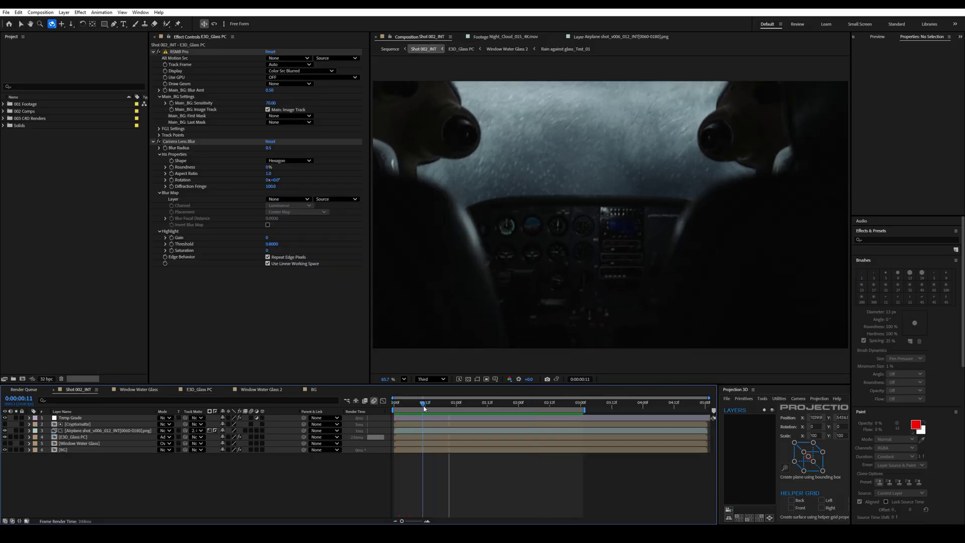
# Enable the mirroring Transform layer in Window Water Glass 2, then preview Shot 002_INT.
pyautogui.click(256, 390)
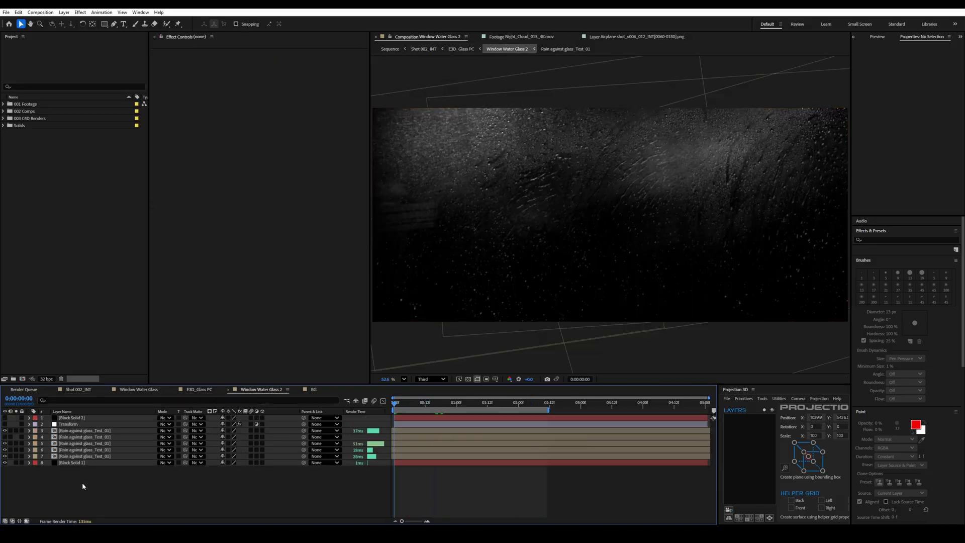
pyautogui.click(71, 425)
pyautogui.click(5, 425)
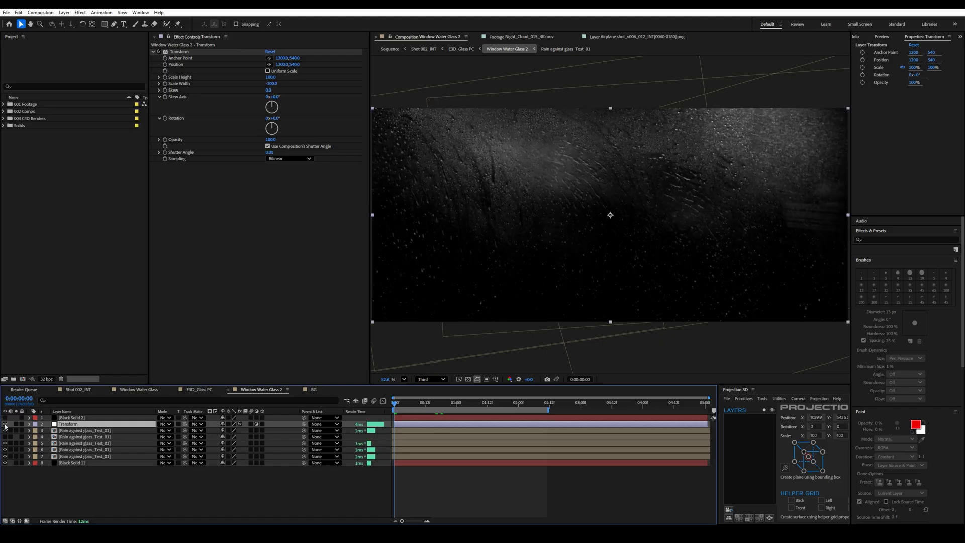
pyautogui.click(81, 390)
pyautogui.press('space')
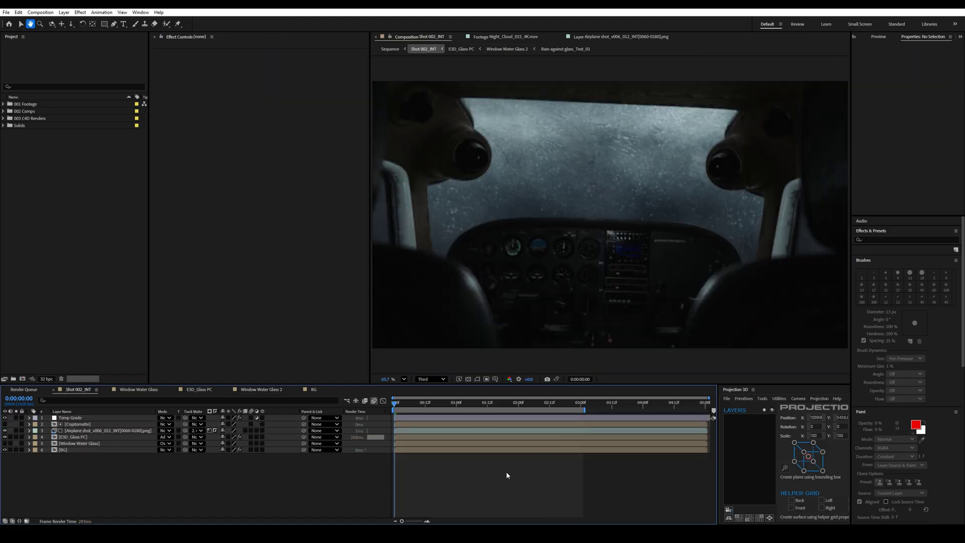